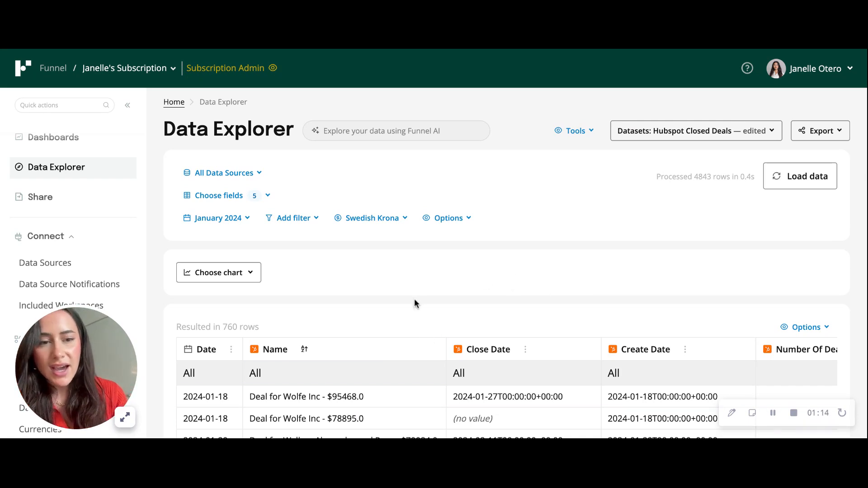
Scroll the 760-row January 2024 deals table to review Close Date, Create Date and Number Of Deals.
{"action": "scroll", "coordinate": [414, 300], "scroll_direction": "down", "scroll_amount": 3}
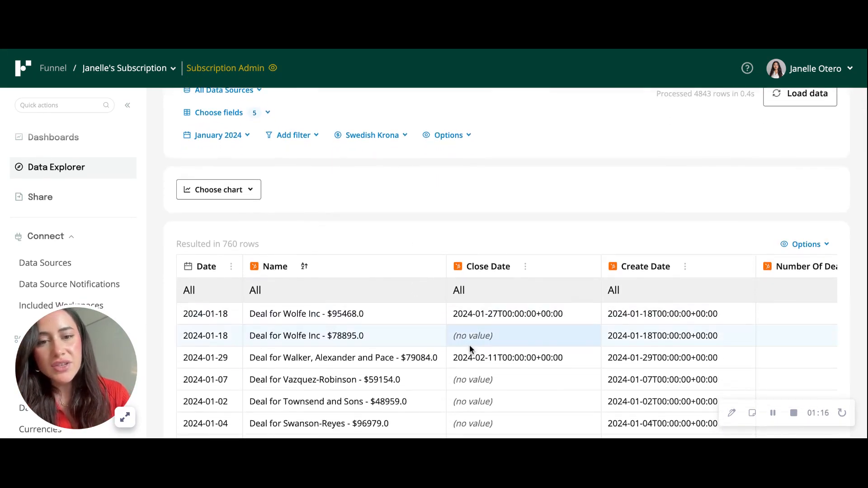
{"action": "scroll", "coordinate": [469, 345], "scroll_direction": "right", "scroll_amount": 2}
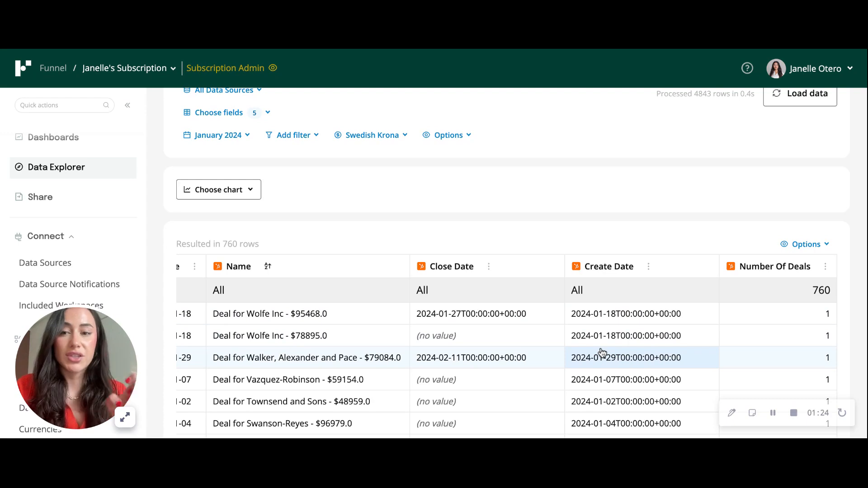
{"action": "left_click", "coordinate": [223, 137]}
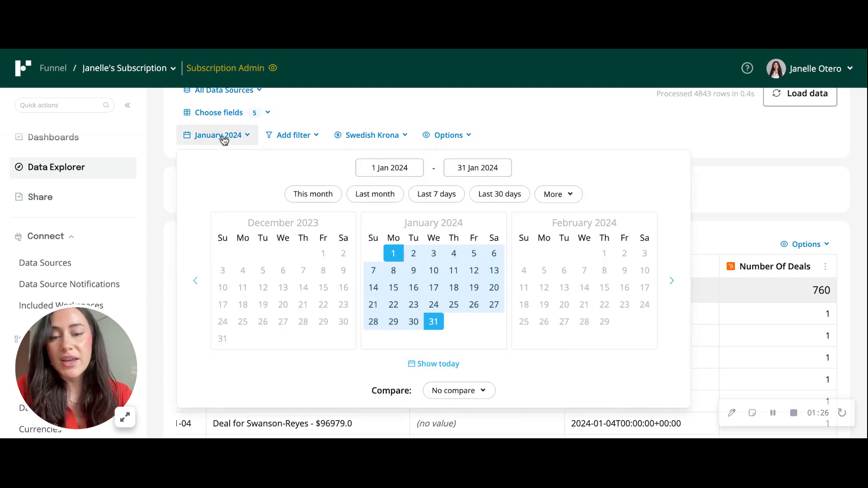
{"action": "left_click", "coordinate": [228, 140]}
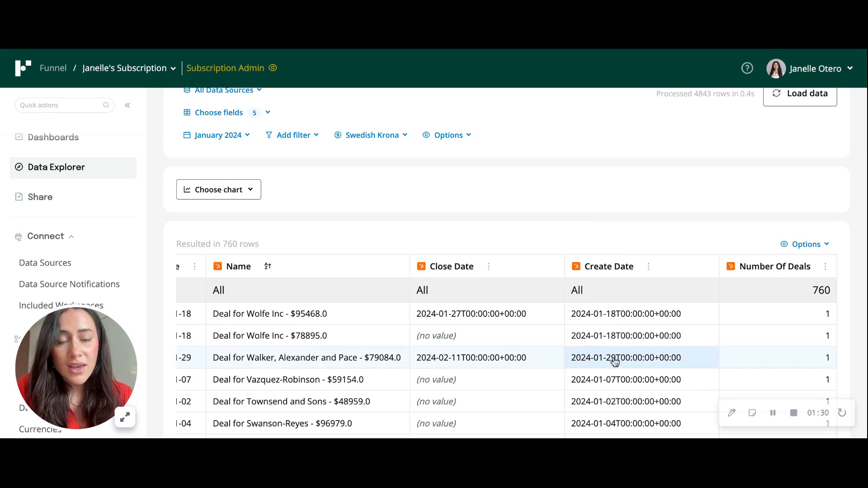
{"action": "scroll", "coordinate": [618, 359], "scroll_direction": "down", "scroll_amount": 2}
{"action": "scroll", "coordinate": [622, 363], "scroll_direction": "down", "scroll_amount": 5}
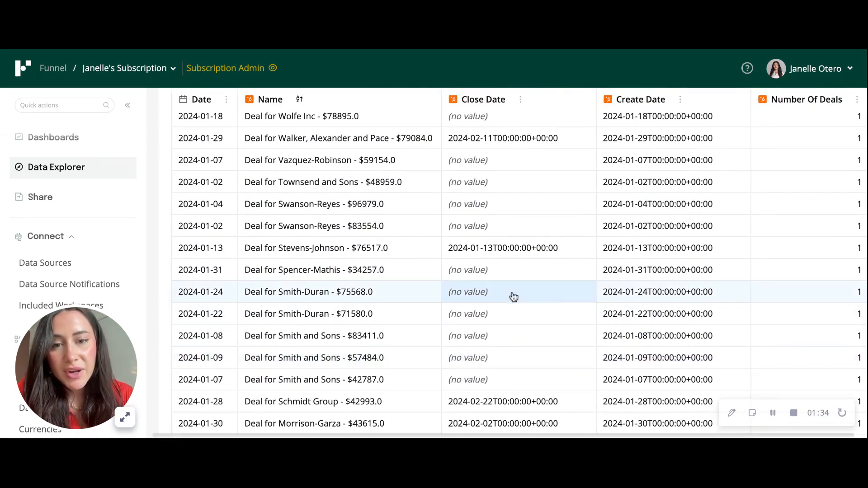
{"action": "scroll", "coordinate": [511, 294], "scroll_direction": "up", "scroll_amount": 5}
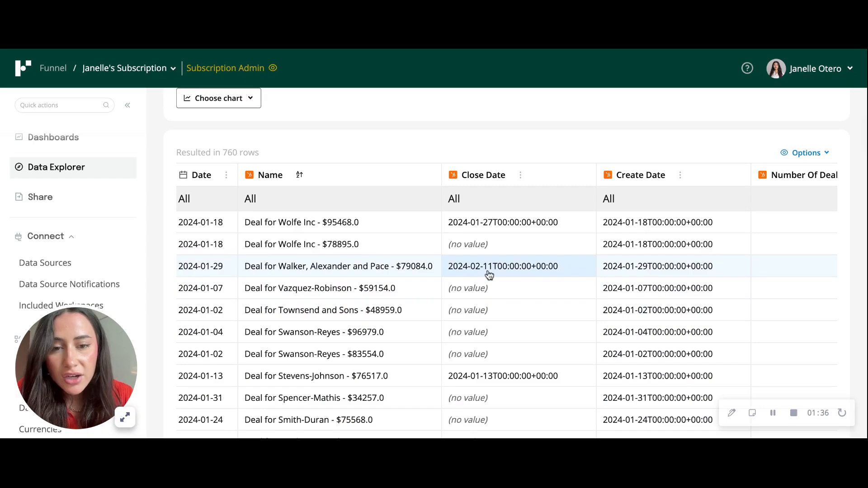
{"action": "scroll", "coordinate": [484, 276], "scroll_direction": "down", "scroll_amount": 1}
{"action": "scroll", "coordinate": [483, 277], "scroll_direction": "down", "scroll_amount": 15}
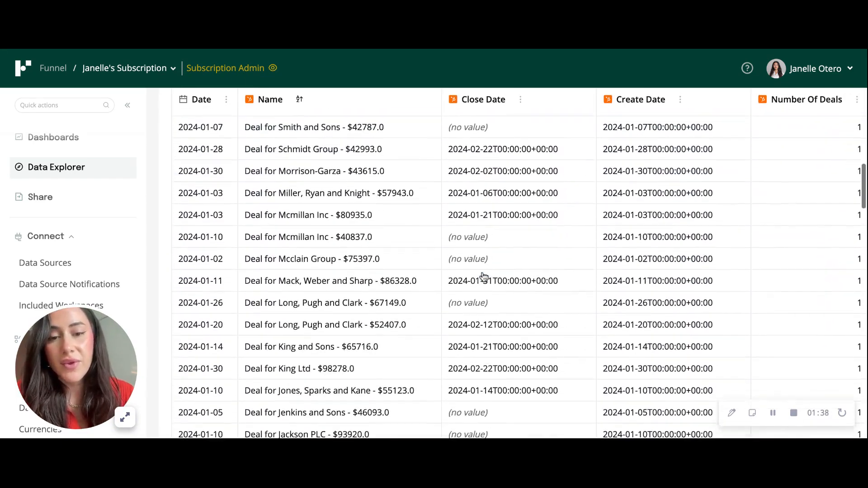
{"action": "scroll", "coordinate": [518, 279], "scroll_direction": "down", "scroll_amount": 8}
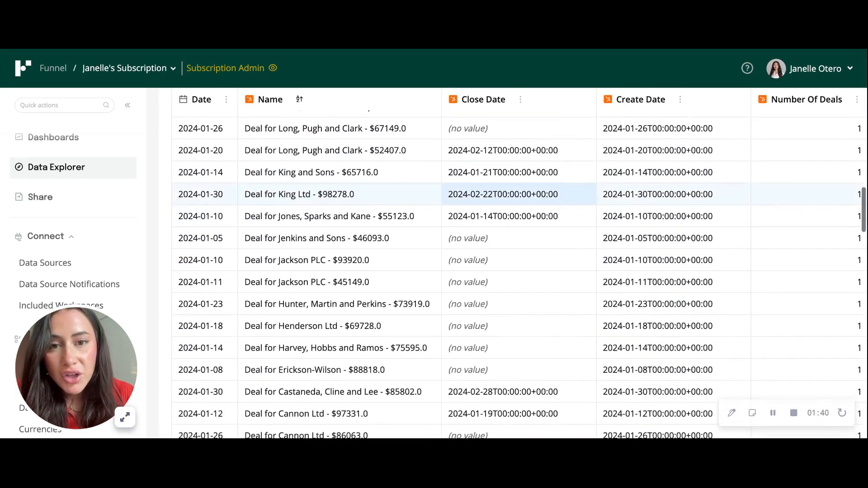
{"action": "scroll", "coordinate": [518, 279], "scroll_direction": "down", "scroll_amount": 7}
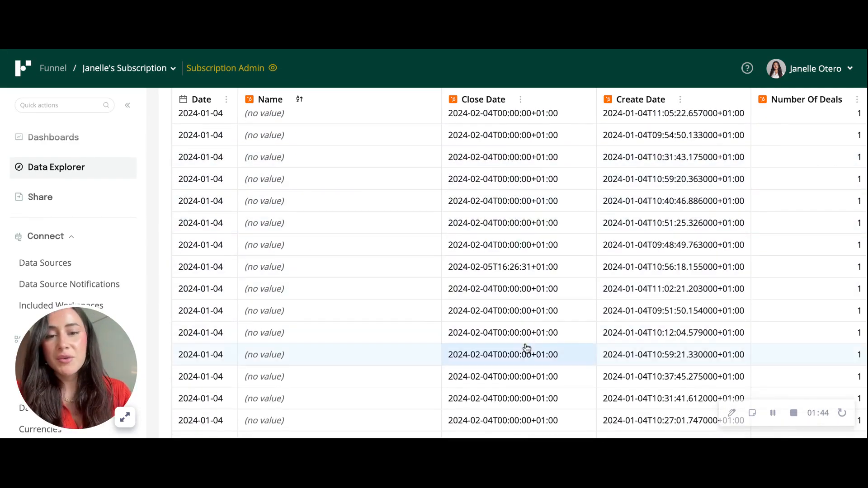
{"action": "scroll", "coordinate": [487, 308], "scroll_direction": "up", "scroll_amount": 14}
{"action": "scroll", "coordinate": [518, 317], "scroll_direction": "up", "scroll_amount": 5}
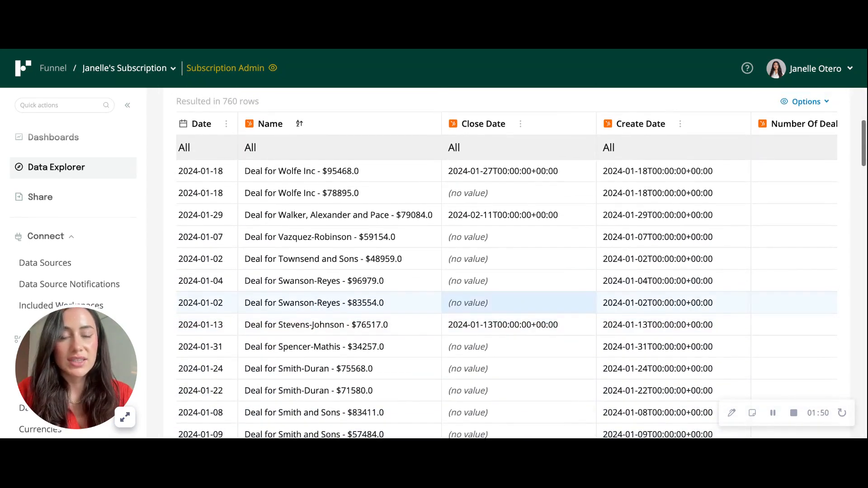
{"action": "scroll", "coordinate": [520, 303], "scroll_direction": "right", "scroll_amount": 2}
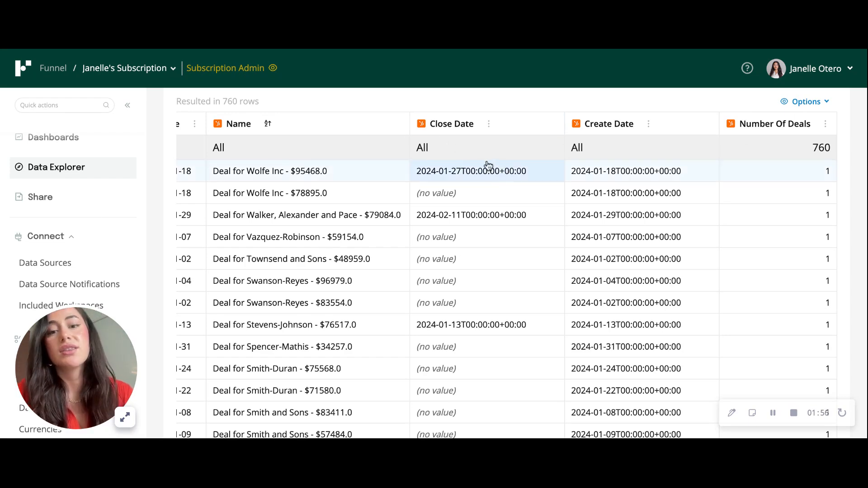
{"action": "scroll", "coordinate": [470, 219], "scroll_direction": "up", "scroll_amount": 4}
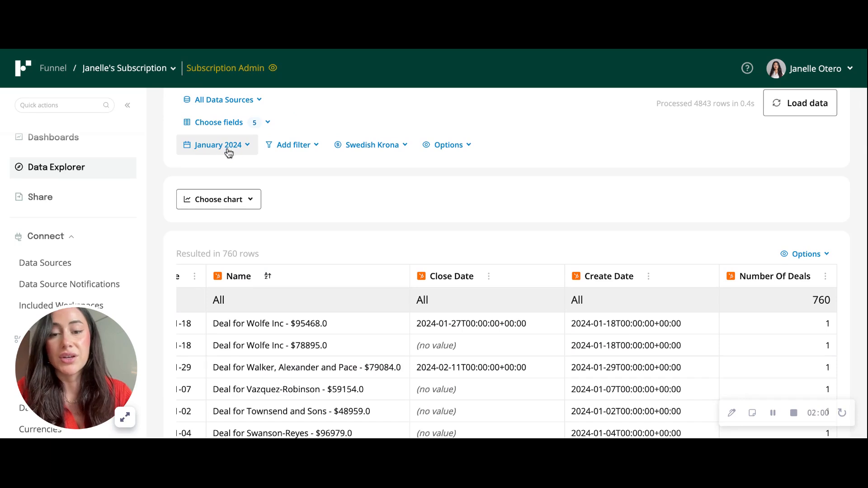
{"action": "scroll", "coordinate": [518, 275], "scroll_direction": "down", "scroll_amount": 2}
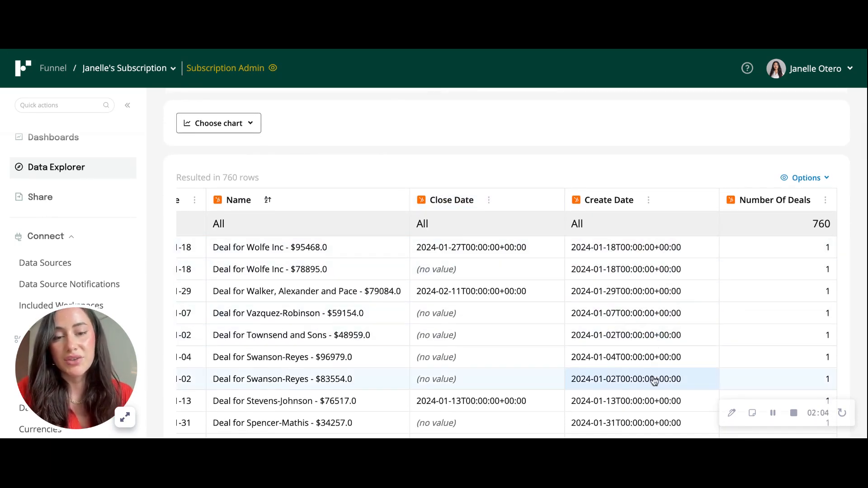
{"action": "scroll", "coordinate": [474, 343], "scroll_direction": "down", "scroll_amount": 2}
{"action": "scroll", "coordinate": [457, 349], "scroll_direction": "down", "scroll_amount": 7}
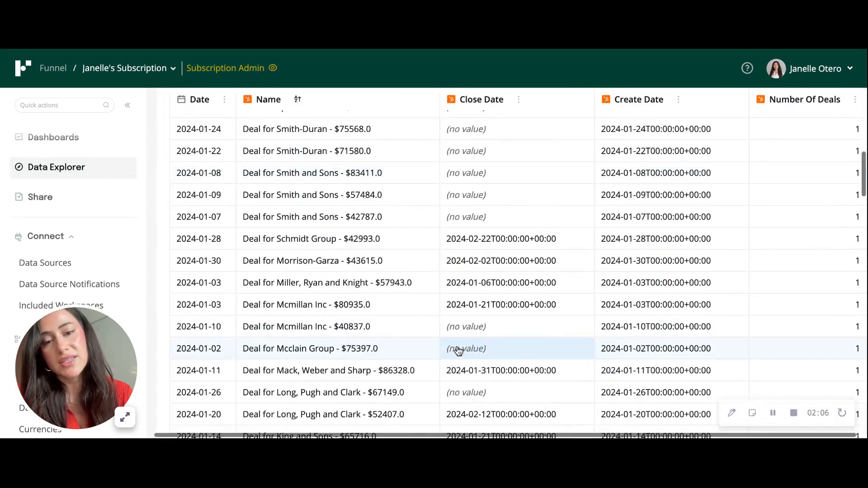
{"action": "scroll", "coordinate": [517, 348], "scroll_direction": "down", "scroll_amount": 3}
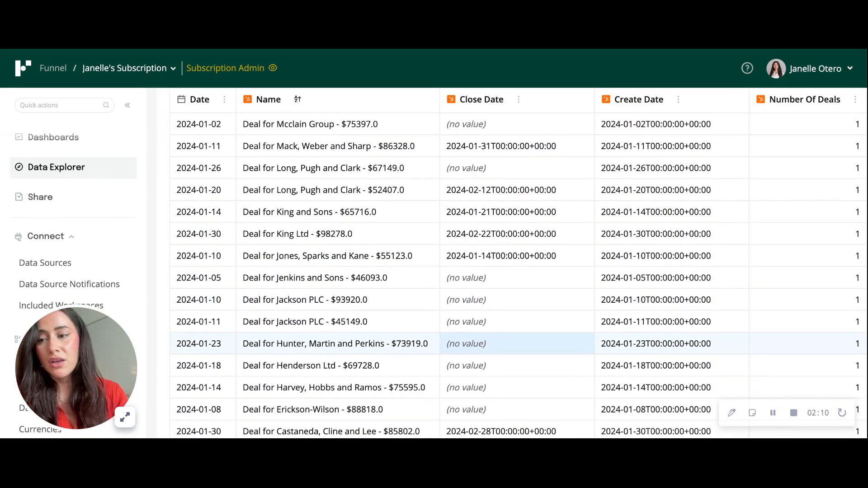
{"action": "scroll", "coordinate": [79, 248], "scroll_direction": "down", "scroll_amount": 3}
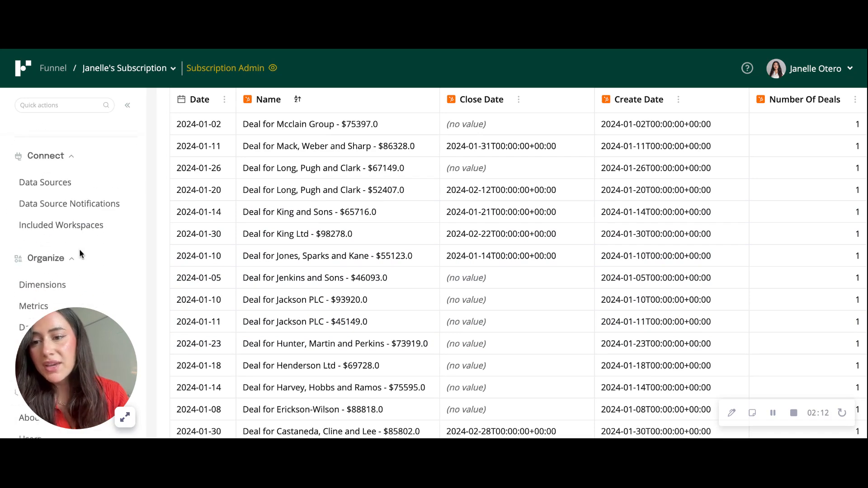
Open the 'Count for Close Won - Hubspot' dataset from Datasets and enter edit mode.
{"action": "left_click", "coordinate": [51, 298]}
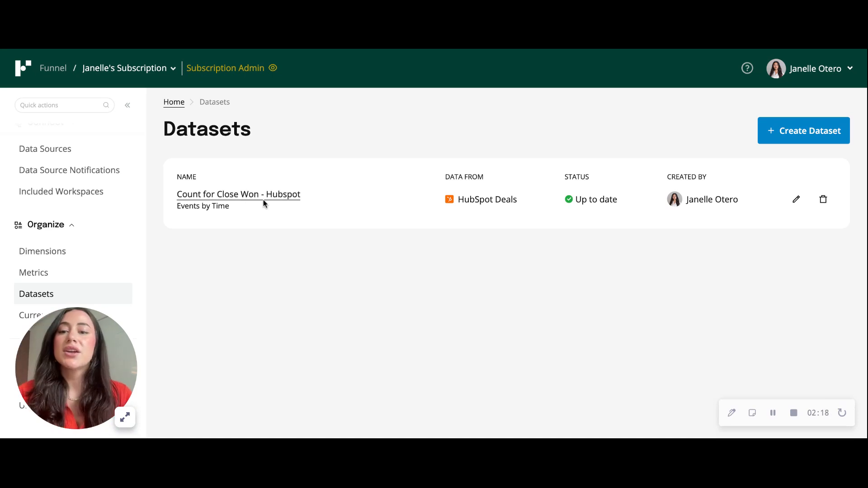
{"action": "left_click", "coordinate": [228, 200]}
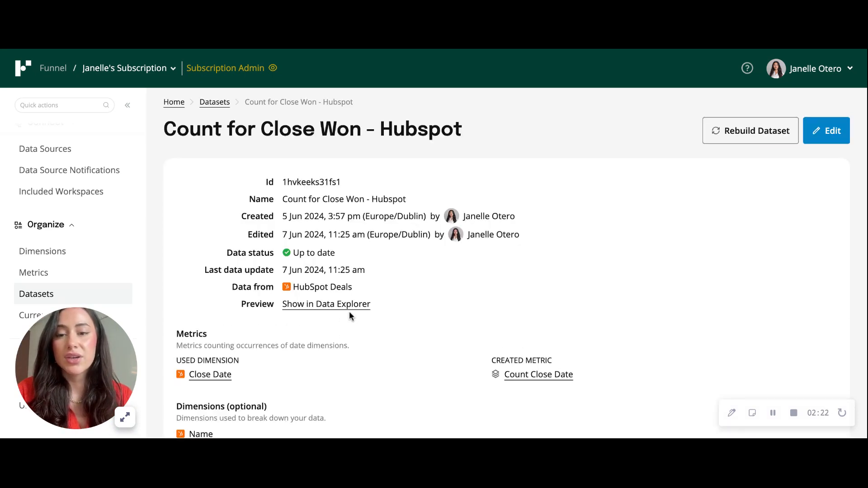
{"action": "left_click", "coordinate": [826, 131]}
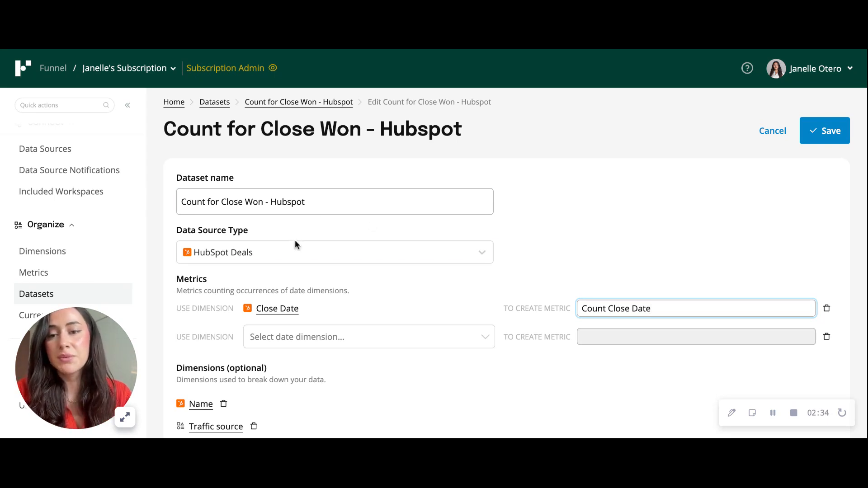
Keep HubSpot Deals as the source and browse date dimensions, leaving Count Close Date unchanged.
{"action": "left_click", "coordinate": [286, 256]}
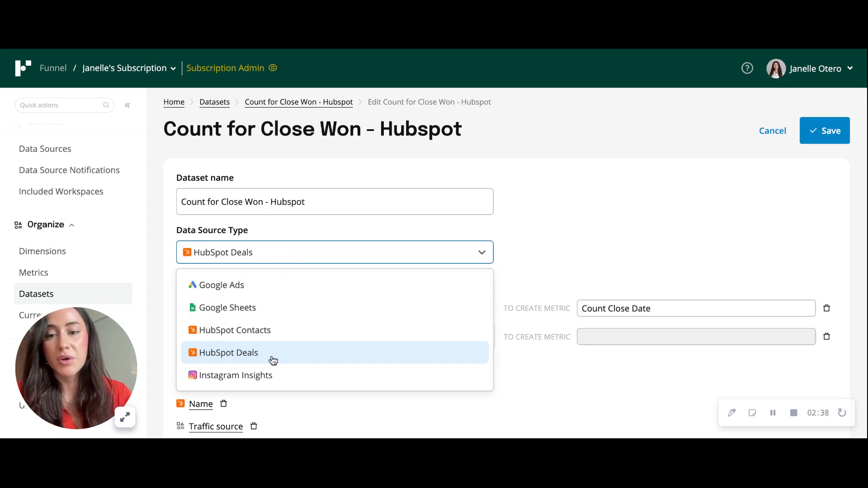
{"action": "left_click", "coordinate": [443, 256]}
{"action": "scroll", "coordinate": [443, 256], "scroll_direction": "down", "scroll_amount": 1}
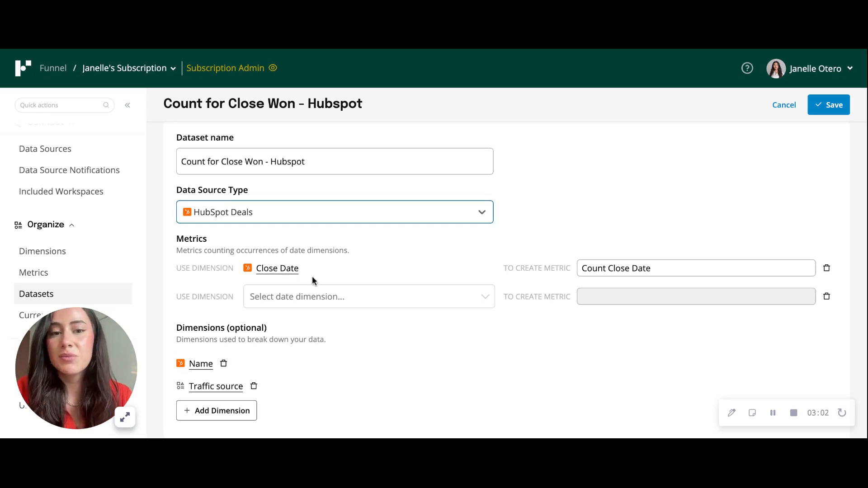
{"action": "left_click", "coordinate": [298, 296]}
{"action": "type", "text": "sq"}
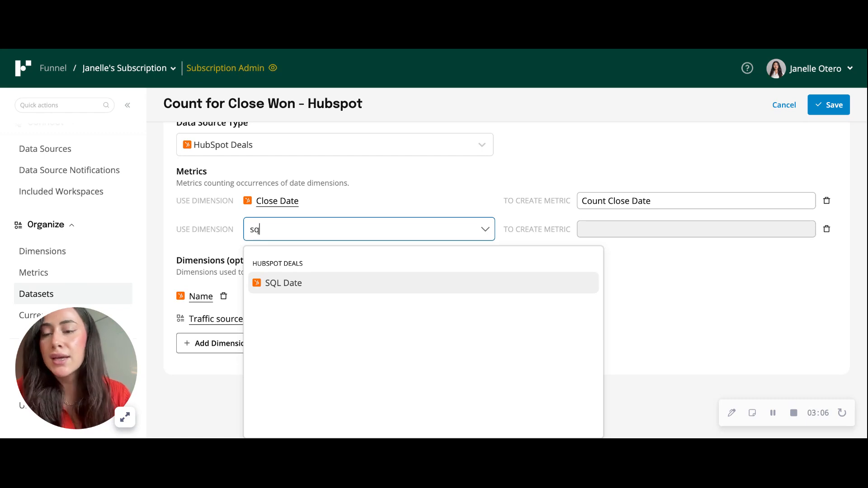
{"action": "left_click", "coordinate": [403, 220]}
{"action": "left_click", "coordinate": [706, 311]}
{"action": "left_click", "coordinate": [582, 247]}
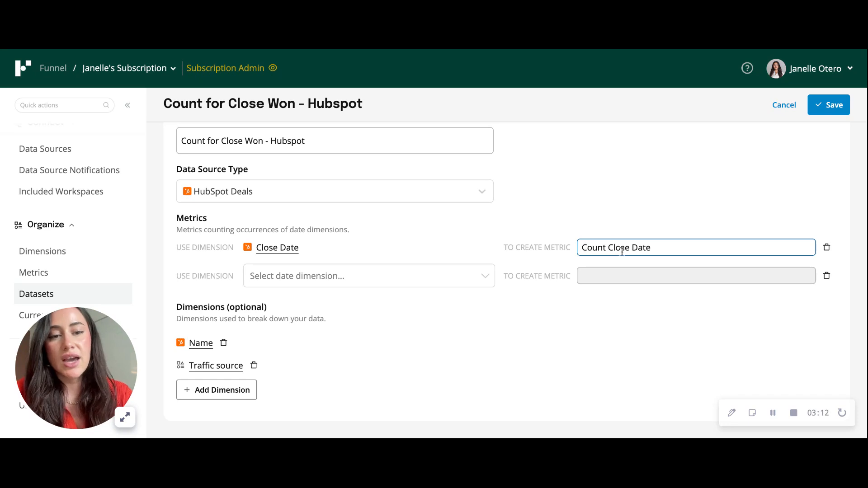
{"action": "left_click", "coordinate": [537, 326]}
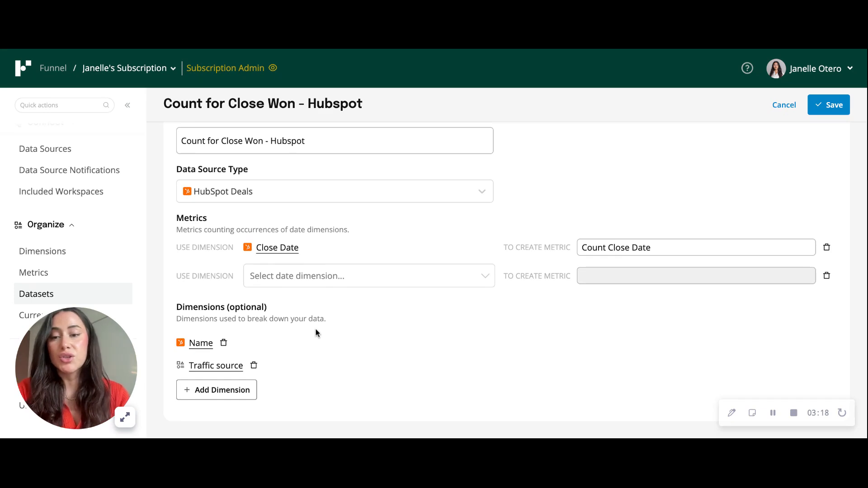
Add an empty third dimension slot below Name and Traffic source, then save the dataset.
{"action": "left_click", "coordinate": [227, 396]}
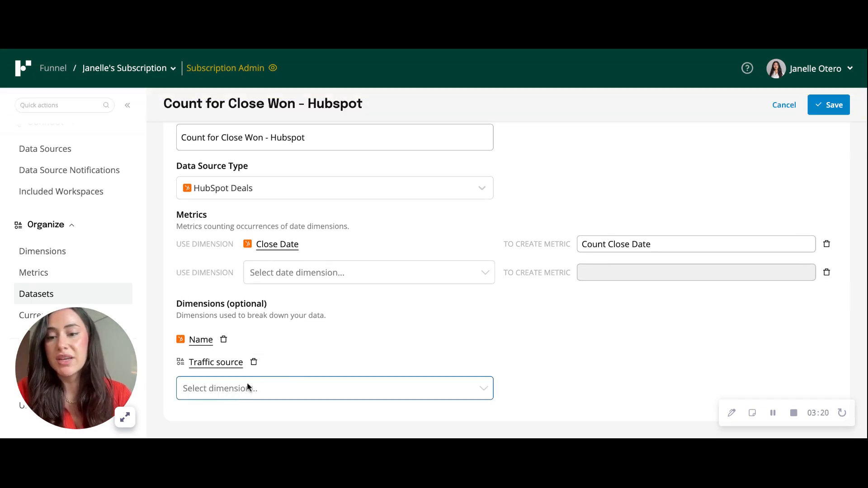
{"action": "scroll", "coordinate": [312, 388], "scroll_direction": "down", "scroll_amount": 5}
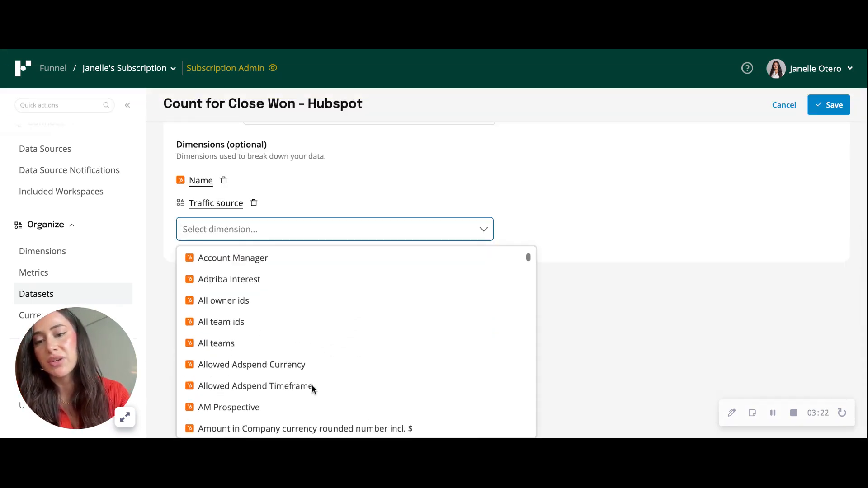
{"action": "scroll", "coordinate": [339, 388], "scroll_direction": "up", "scroll_amount": 5}
{"action": "left_click", "coordinate": [700, 286]}
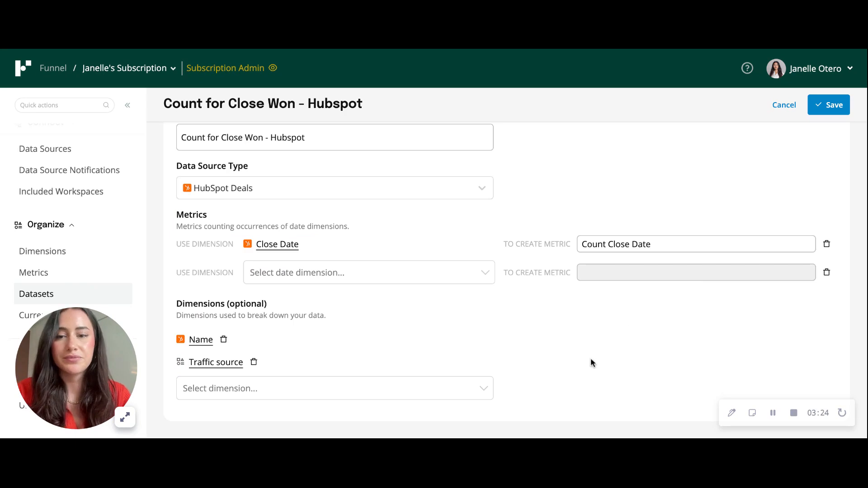
{"action": "scroll", "coordinate": [591, 360], "scroll_direction": "up", "scroll_amount": 2}
{"action": "left_click", "coordinate": [825, 115]}
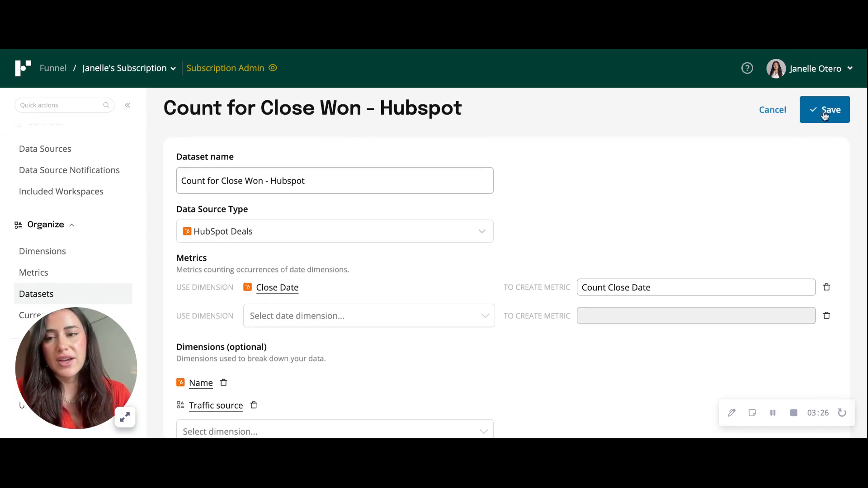
In Data Explorer, apply the 'Datasets: Hubspot Closed Deals' saved view.
{"action": "scroll", "coordinate": [92, 209], "scroll_direction": "up", "scroll_amount": 3}
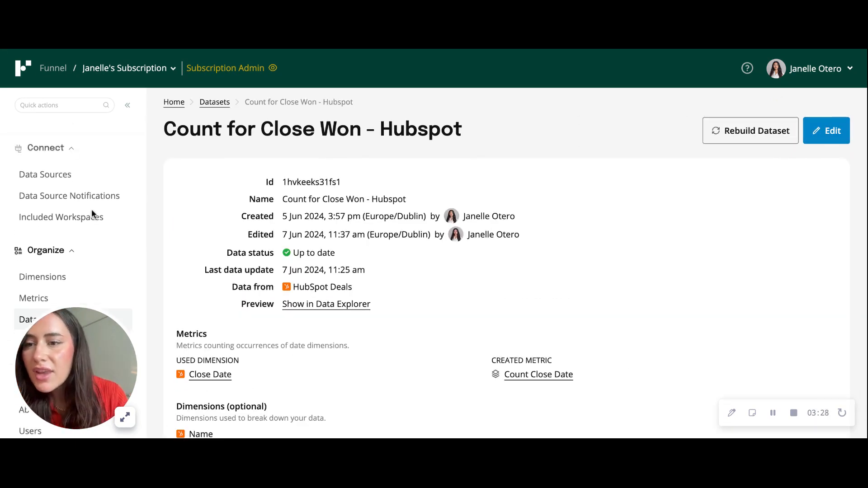
{"action": "left_click", "coordinate": [79, 189]}
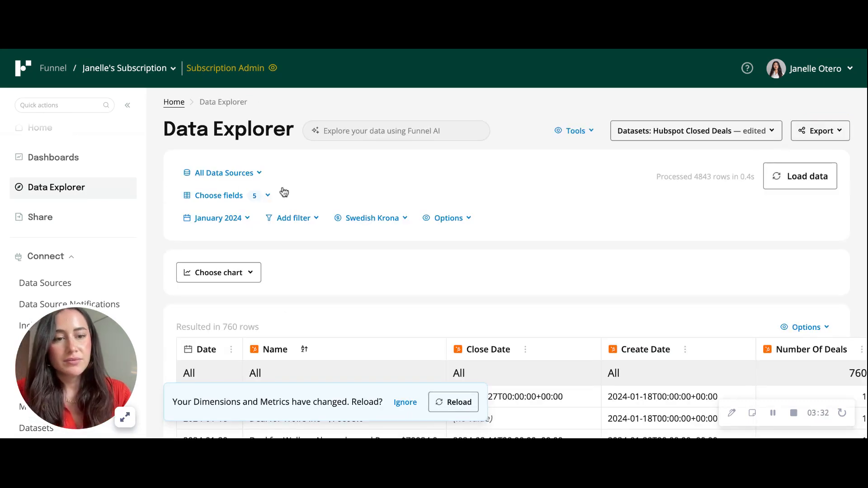
{"action": "left_click", "coordinate": [678, 140]}
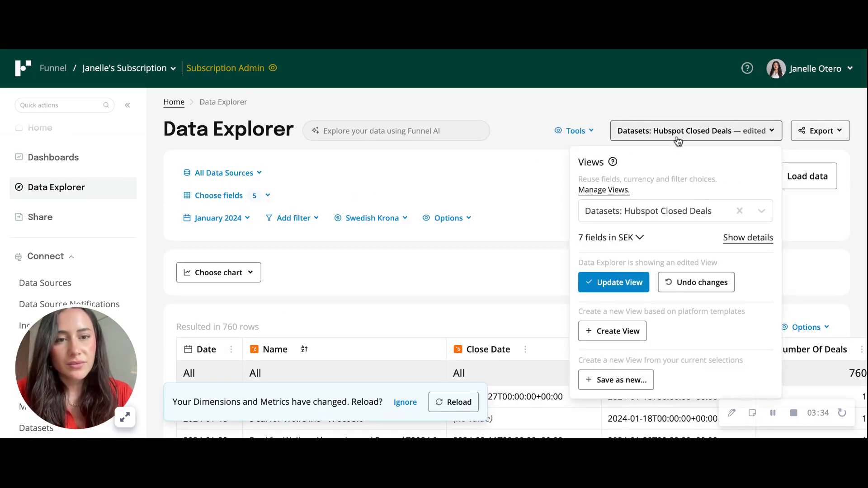
{"action": "left_click", "coordinate": [698, 210]}
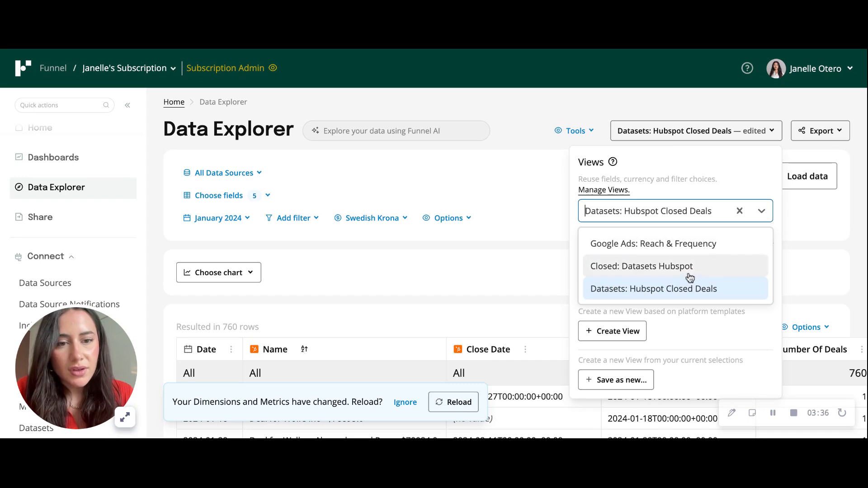
{"action": "left_click", "coordinate": [692, 288]}
{"action": "left_click", "coordinate": [743, 271]}
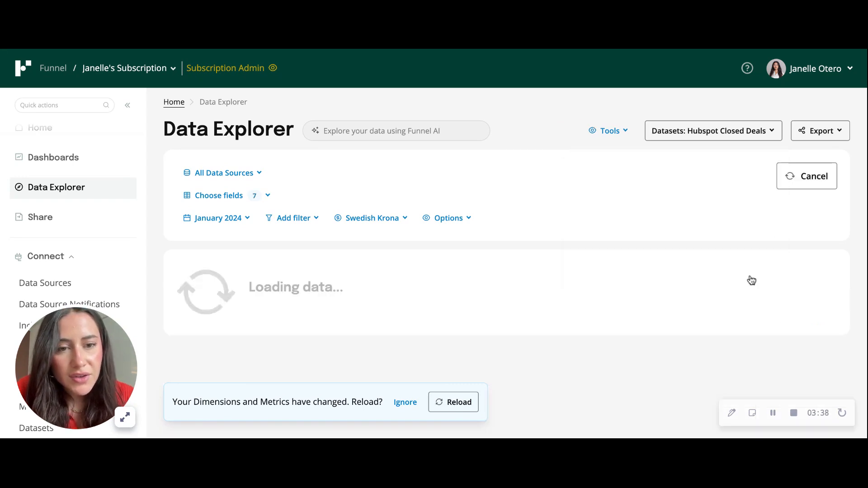
Reload the table to 808 rows and review the new Traffic source and Count Close Date columns.
{"action": "scroll", "coordinate": [733, 355], "scroll_direction": "right", "scroll_amount": 5}
{"action": "scroll", "coordinate": [732, 354], "scroll_direction": "left", "scroll_amount": 5}
{"action": "scroll", "coordinate": [636, 271], "scroll_direction": "down", "scroll_amount": 2}
{"action": "left_click", "coordinate": [453, 402]}
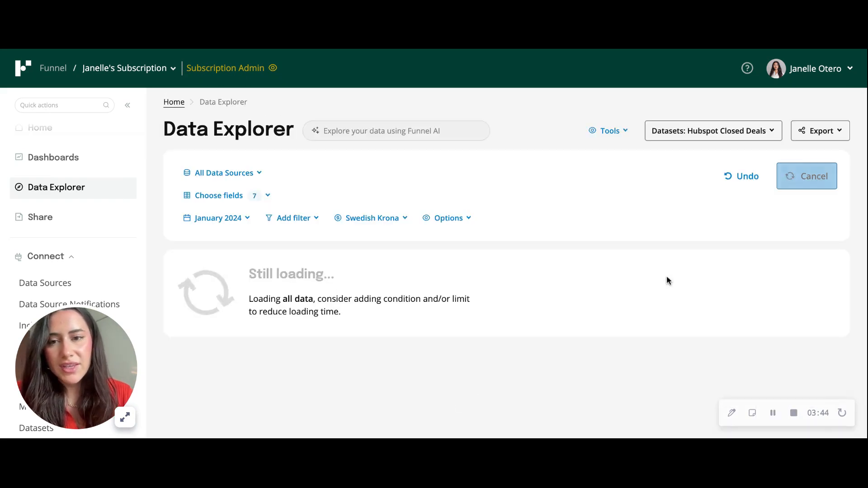
{"action": "scroll", "coordinate": [666, 279], "scroll_direction": "down", "scroll_amount": 2}
{"action": "scroll", "coordinate": [651, 317], "scroll_direction": "down", "scroll_amount": 3}
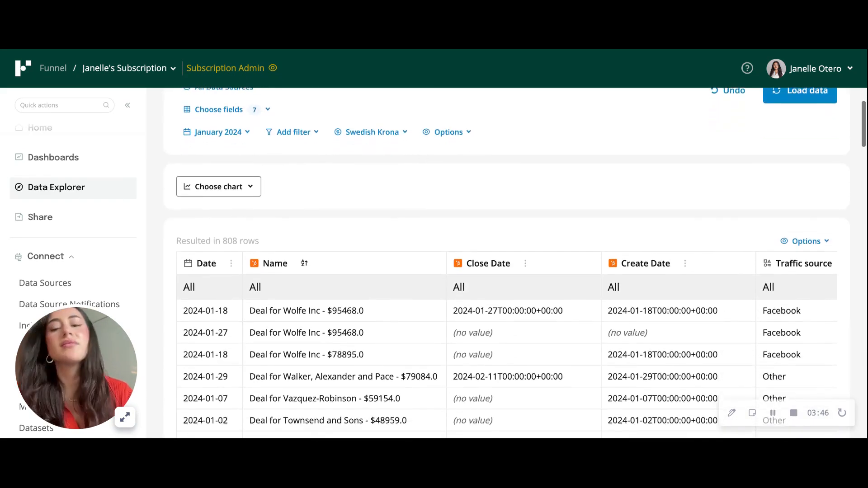
{"action": "scroll", "coordinate": [639, 343], "scroll_direction": "right", "scroll_amount": 1}
{"action": "scroll", "coordinate": [639, 345], "scroll_direction": "right", "scroll_amount": 5}
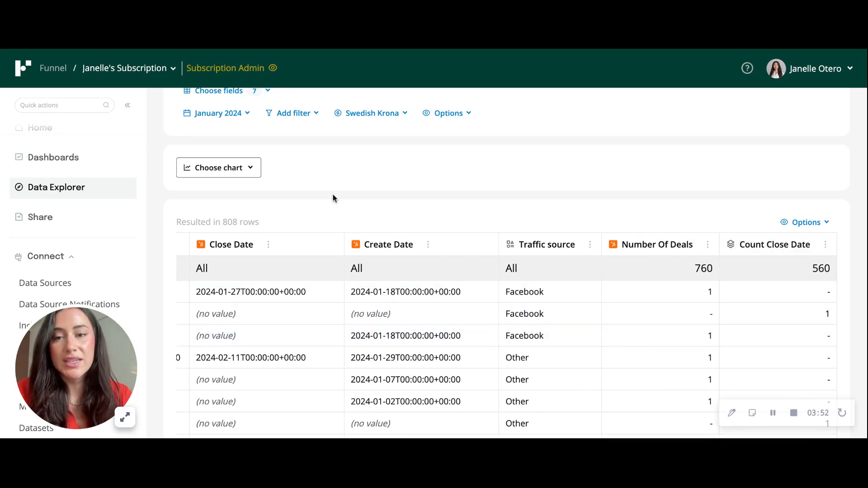
{"action": "scroll", "coordinate": [280, 172], "scroll_direction": "up", "scroll_amount": 2}
{"action": "left_click", "coordinate": [219, 146]}
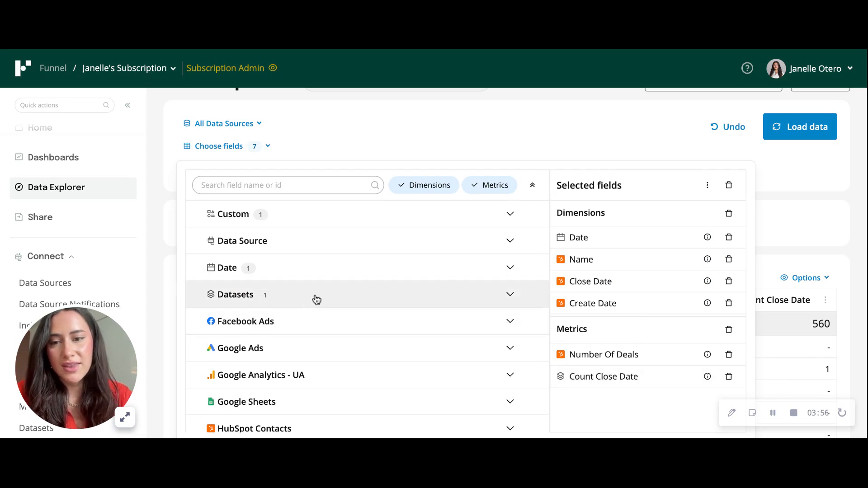
Close the field chooser, confirm the January 2024 date range, and scroll the 808-row table.
{"action": "scroll", "coordinate": [661, 283], "scroll_direction": "down", "scroll_amount": 1}
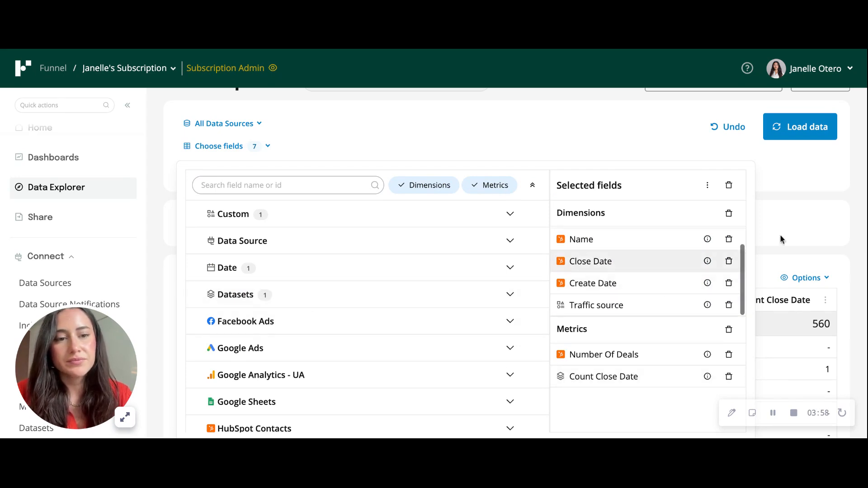
{"action": "left_click", "coordinate": [857, 226]}
{"action": "scroll", "coordinate": [709, 264], "scroll_direction": "down", "scroll_amount": 2}
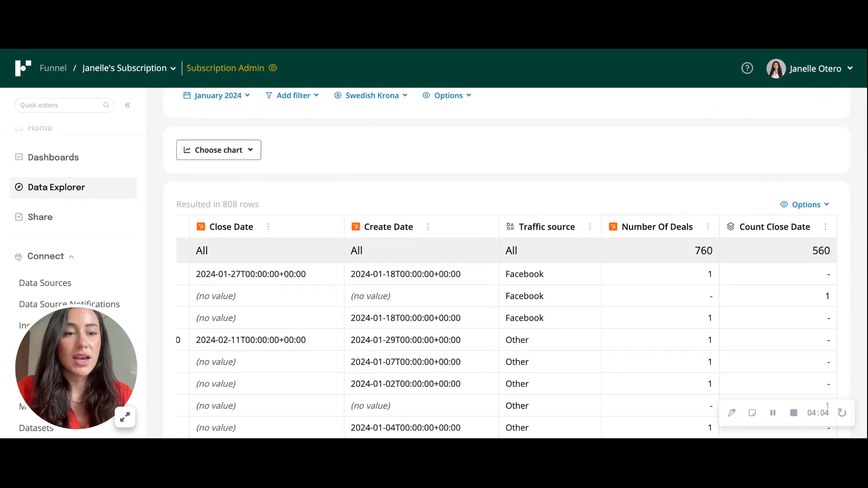
{"action": "left_click", "coordinate": [247, 96]}
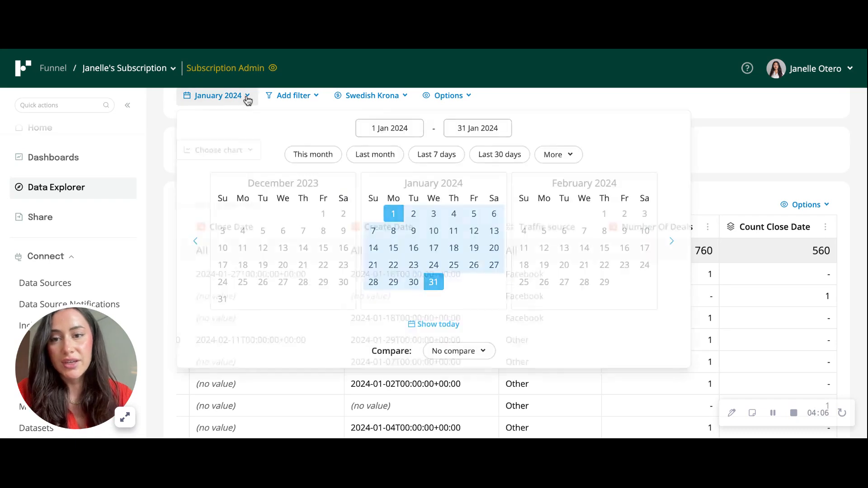
{"action": "left_click", "coordinate": [247, 97]}
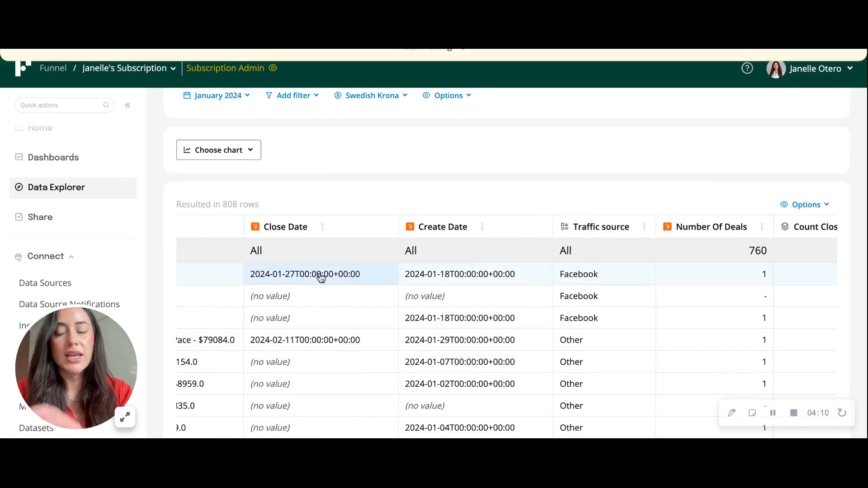
{"action": "scroll", "coordinate": [653, 317], "scroll_direction": "right", "scroll_amount": 3}
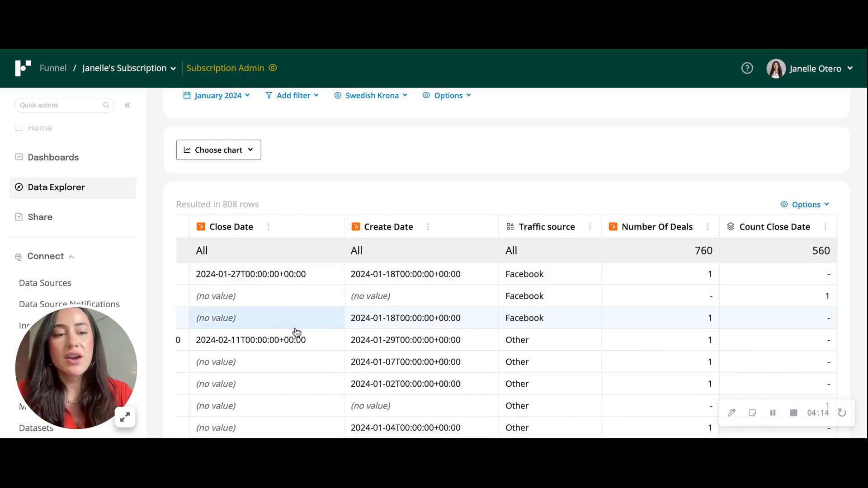
{"action": "scroll", "coordinate": [407, 334], "scroll_direction": "left", "scroll_amount": 5}
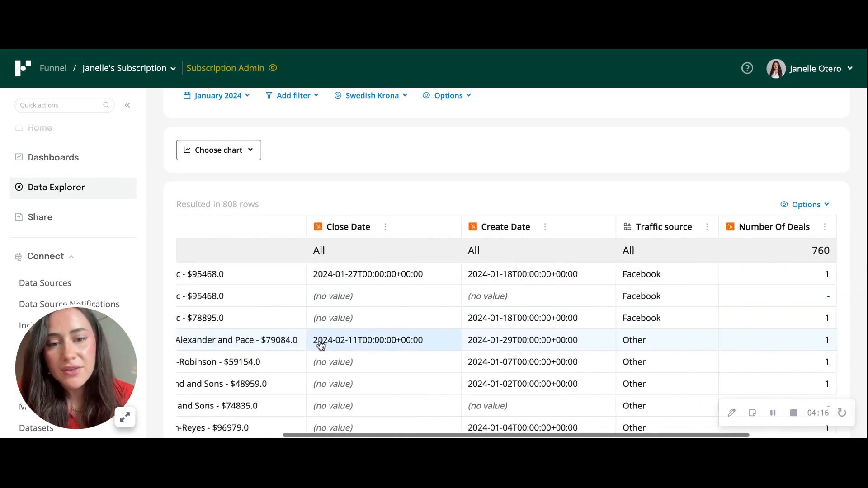
{"action": "left_click", "coordinate": [301, 274]}
Filter the table to the first deal's name, leaving its two rows, and scroll across them.
{"action": "left_click", "coordinate": [300, 370]}
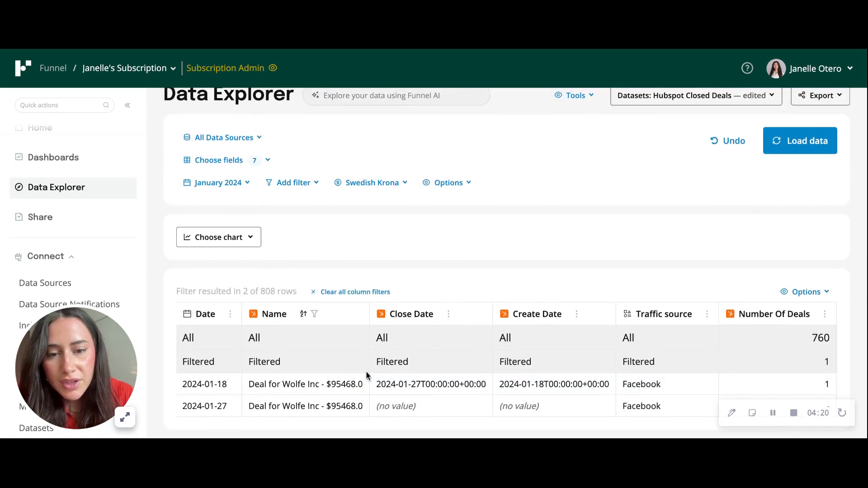
{"action": "scroll", "coordinate": [575, 410], "scroll_direction": "right", "scroll_amount": 5}
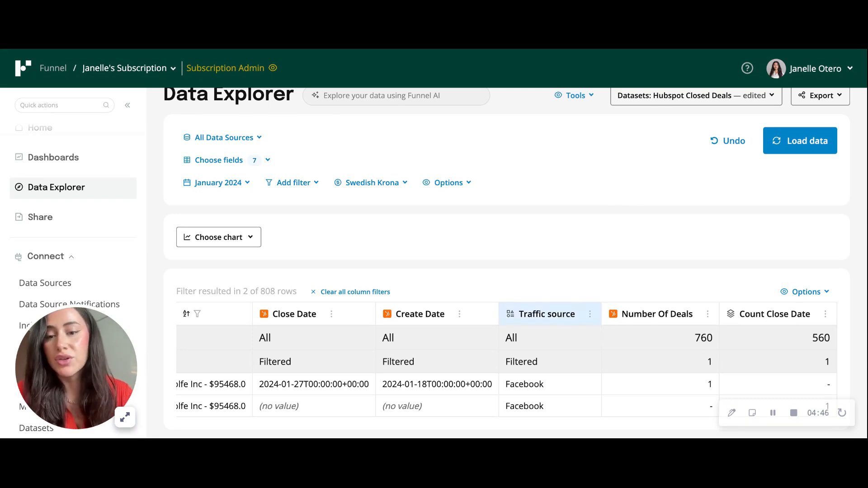
{"action": "scroll", "coordinate": [406, 418], "scroll_direction": "left", "scroll_amount": 5}
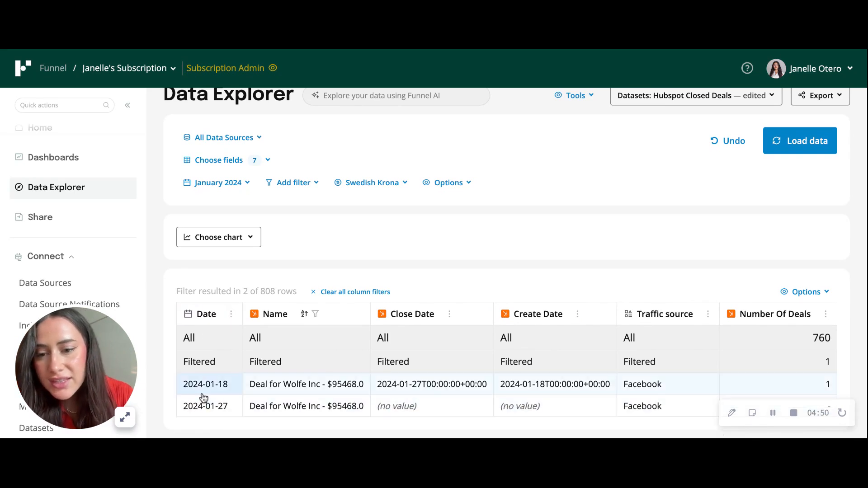
{"action": "scroll", "coordinate": [335, 403], "scroll_direction": "right", "scroll_amount": 3}
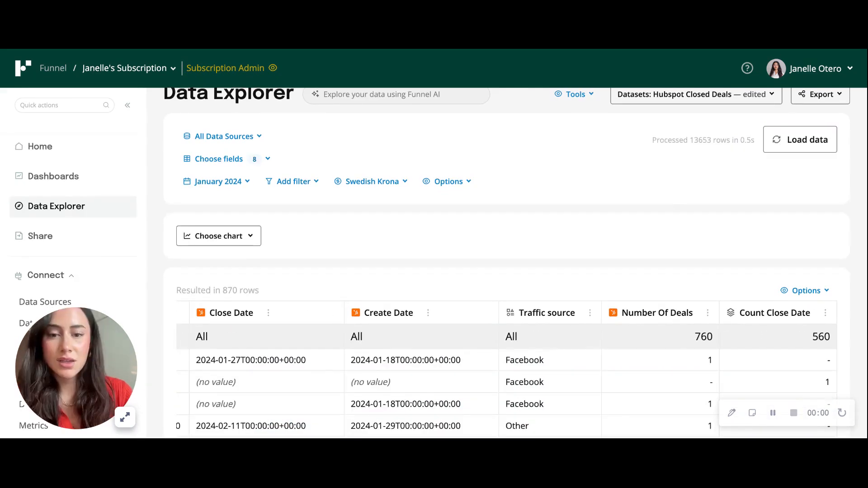